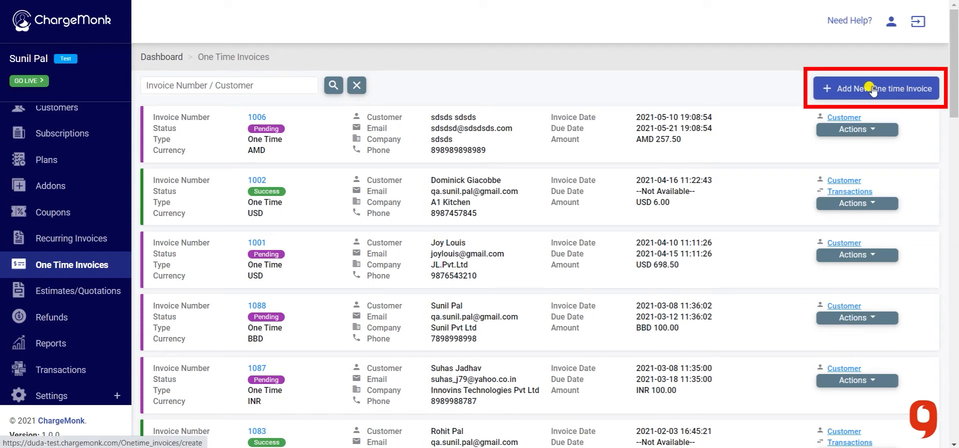
- Start a new one-time invoice from the One Time Invoices list
left_click(872, 90)
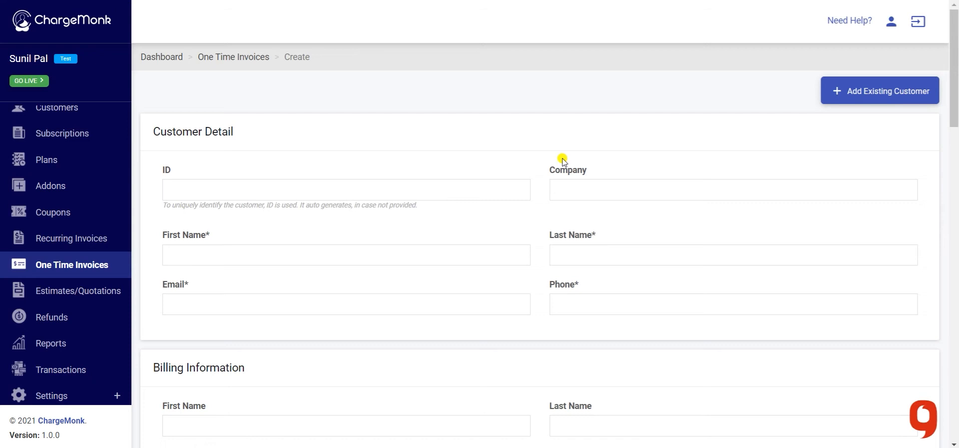
- Enter company Weberr Pvt Ltd and the customer's first and last name
left_click(430, 186)
left_click(610, 189)
type("Weberr Pv")
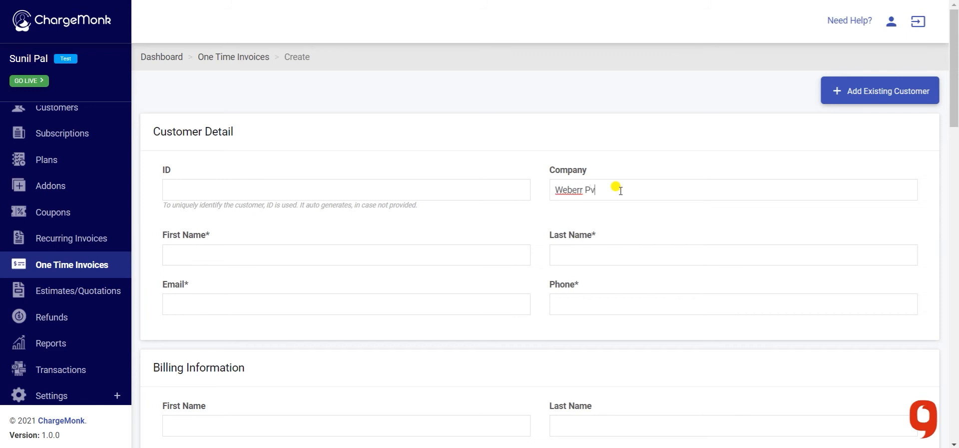
type("t Ltd")
left_click(382, 250)
left_click(639, 254)
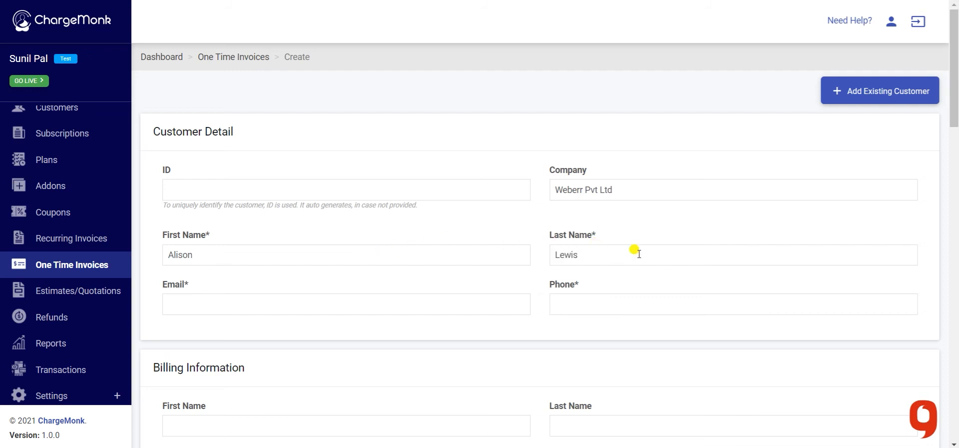
- Enter the customer's e-mail and phone number, then open the existing-customer picker
left_click(409, 298)
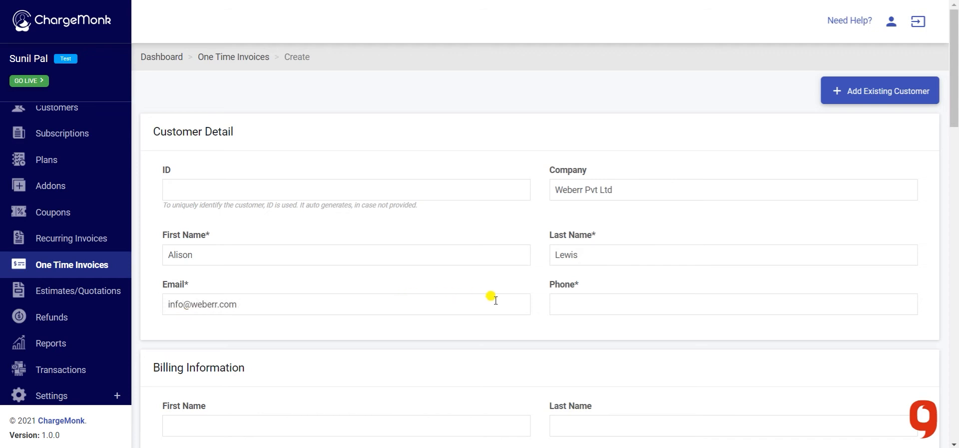
left_click(656, 307)
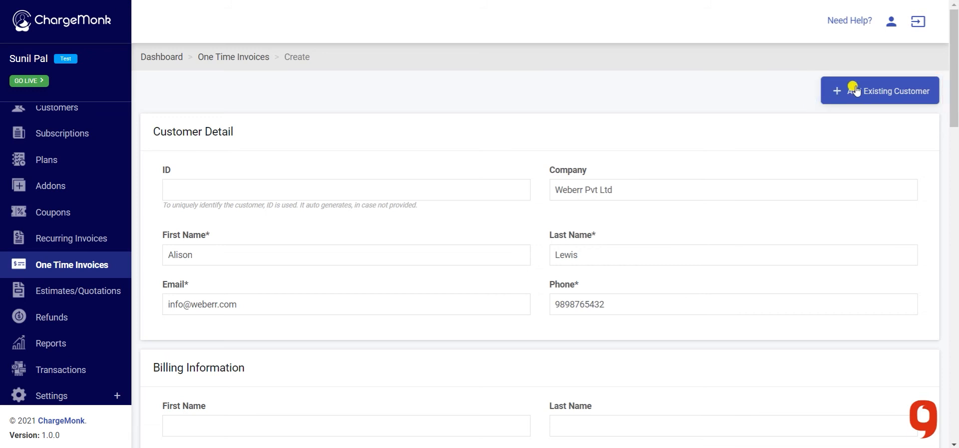
left_click(855, 89)
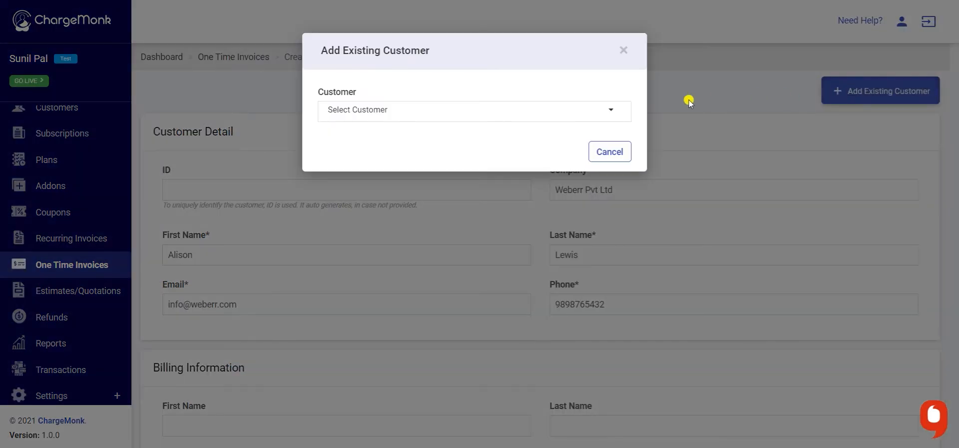
left_click(557, 116)
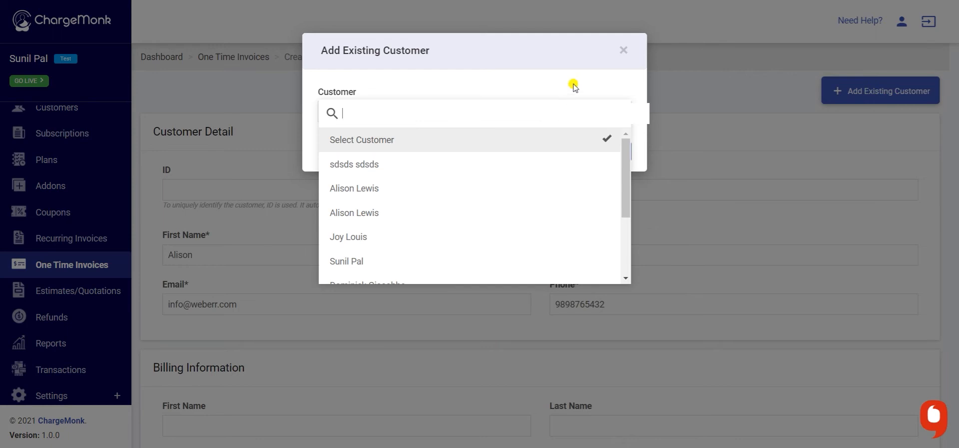
left_click(530, 98)
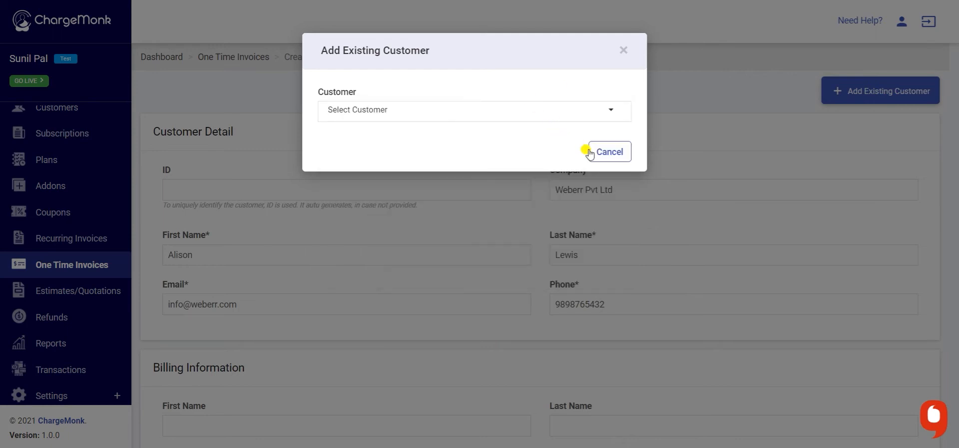
left_click(606, 156)
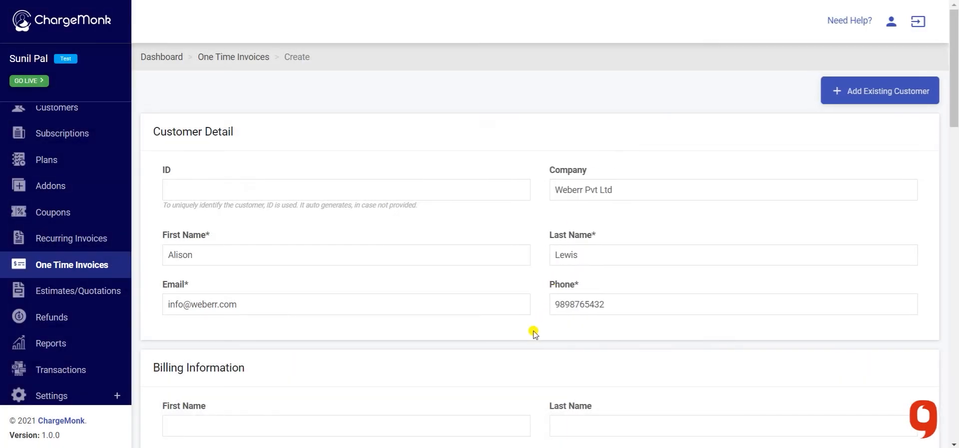
- Fill the billing first and last name, e-mail and phone with the customer's details
scroll(534, 332, "down", 5)
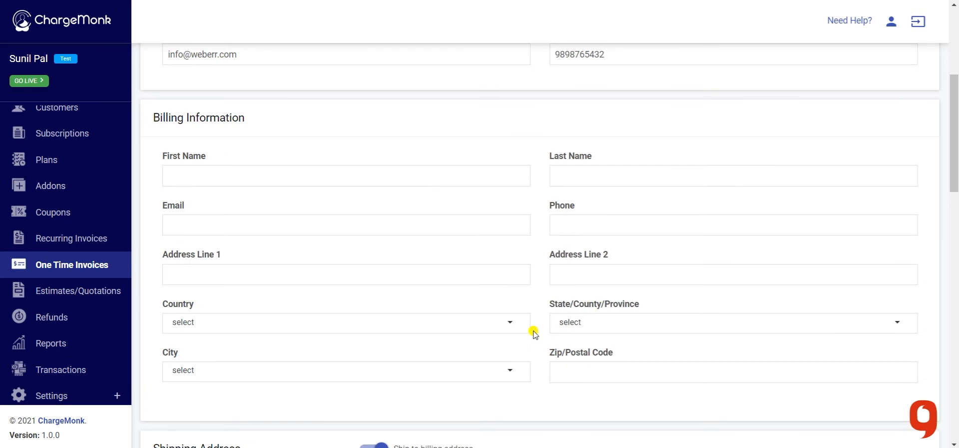
left_click(465, 175)
left_click(606, 175)
left_click(402, 224)
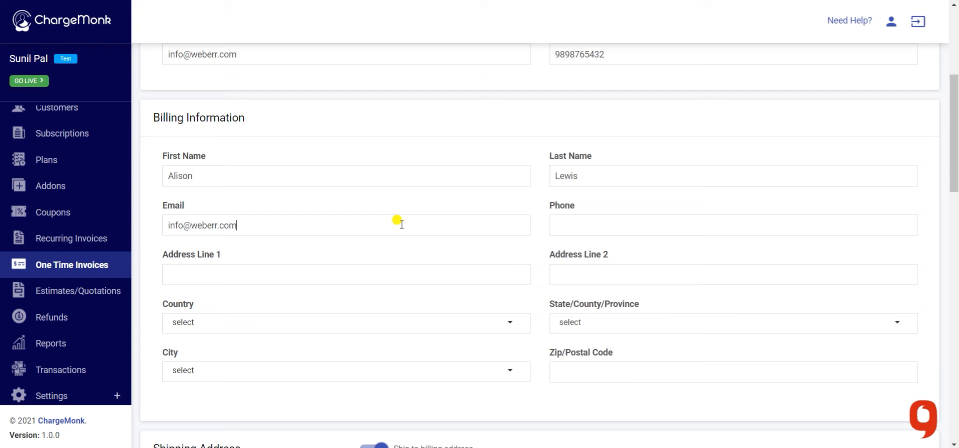
left_click(631, 223)
- Enter the billing street address line and set the billing country to United States
left_click(348, 269)
type("Weberr Tower")
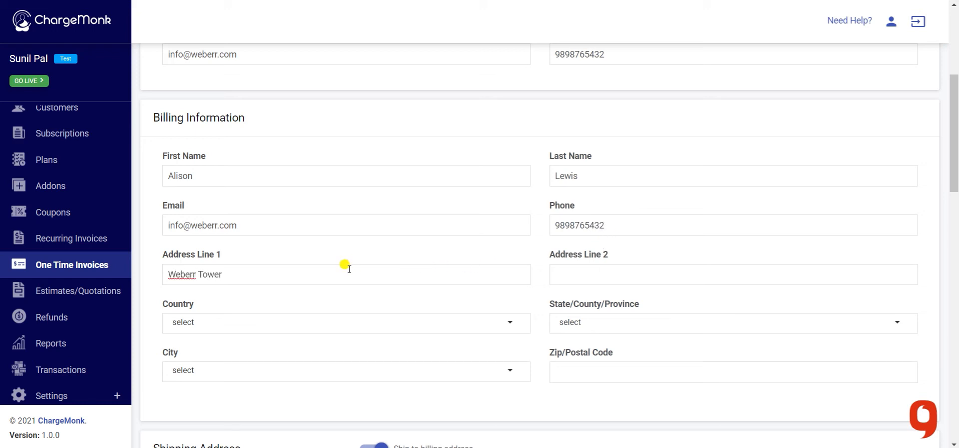
left_click(356, 322)
key("u")
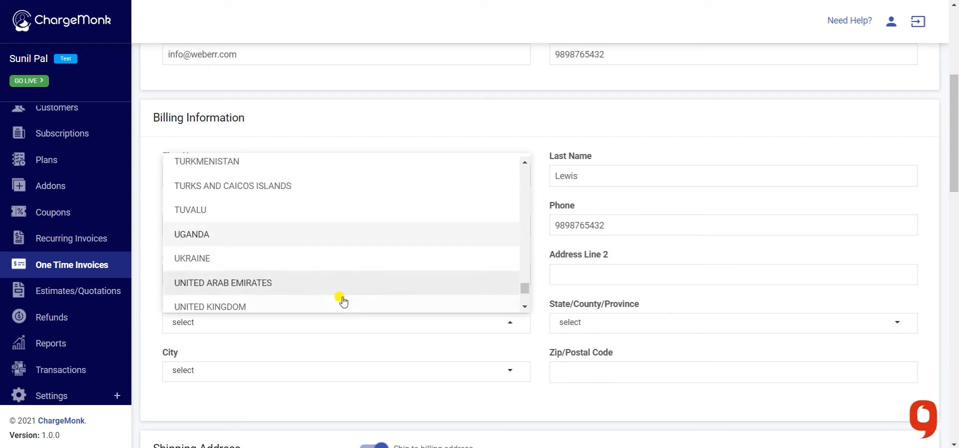
scroll(339, 298, "down", 1)
left_click(341, 279)
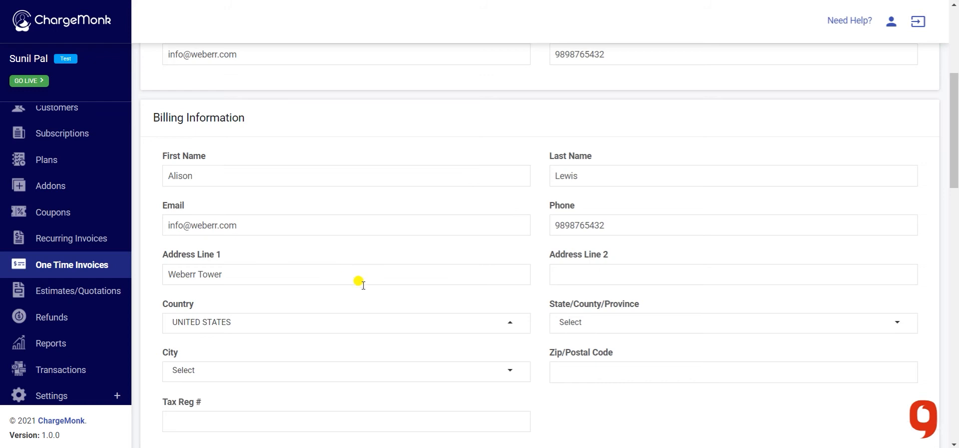
- Set the billing state to Idaho and city to Meridian, and enter the zip code
left_click(576, 324)
scroll(629, 261, "down", 5)
left_click(620, 219)
left_click(424, 368)
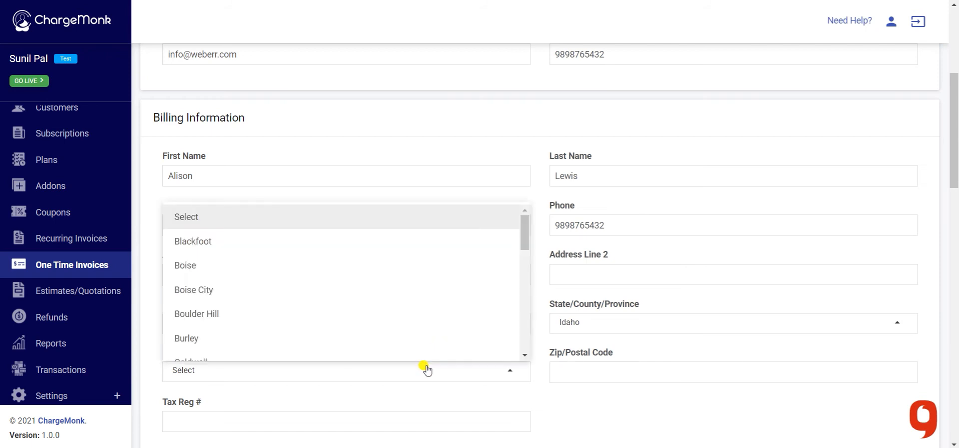
scroll(419, 342, "down", 3)
scroll(418, 342, "down", 1)
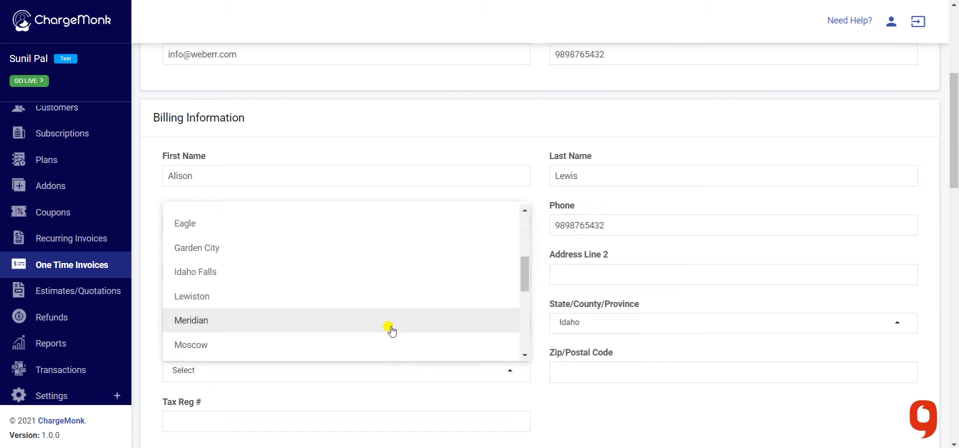
left_click(392, 330)
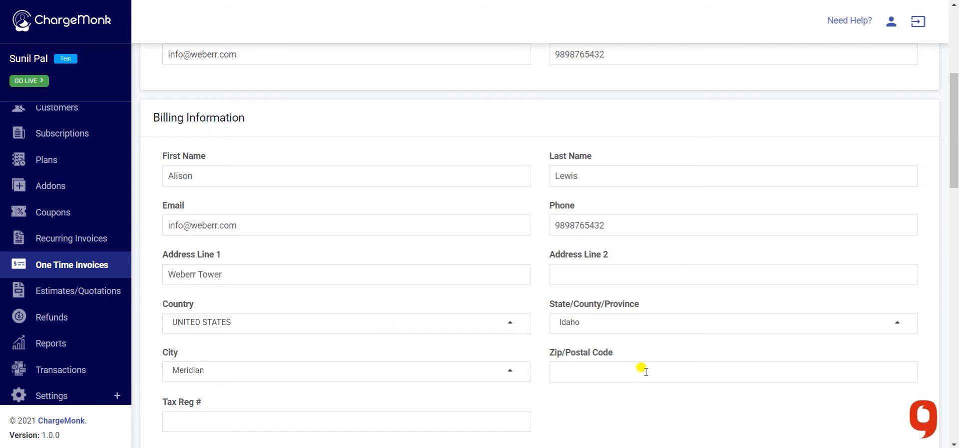
type("750755")
scroll(642, 372, "down", 1)
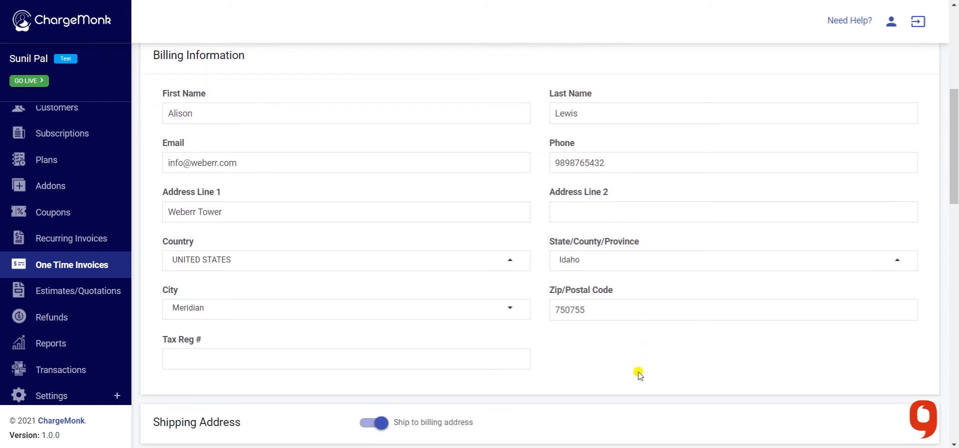
scroll(632, 374, "down", 1)
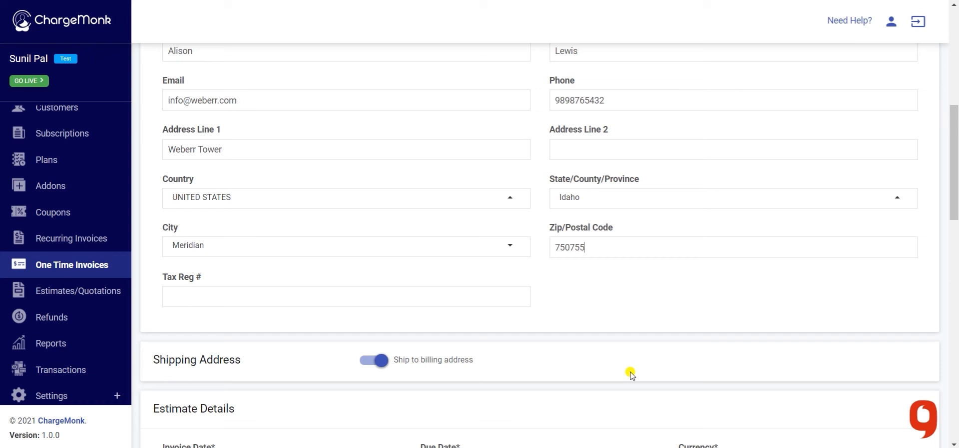
left_click(456, 294)
left_click(376, 360)
scroll(376, 364, "down", 4)
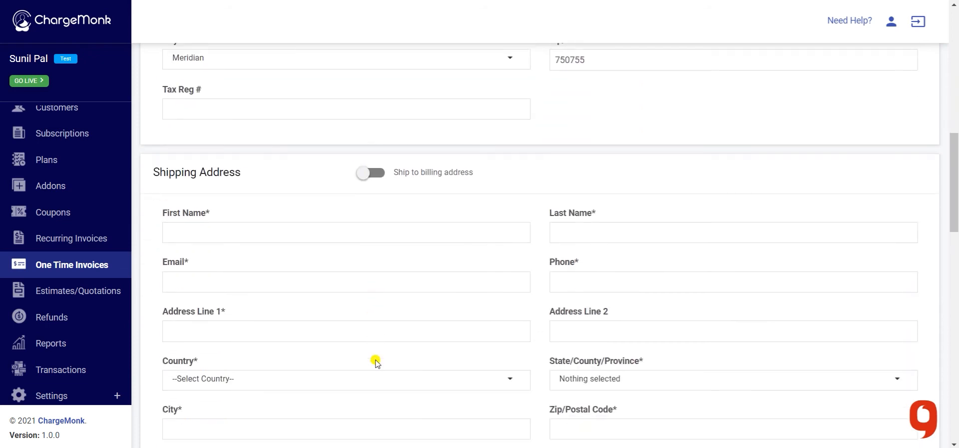
scroll(376, 363, "down", 1)
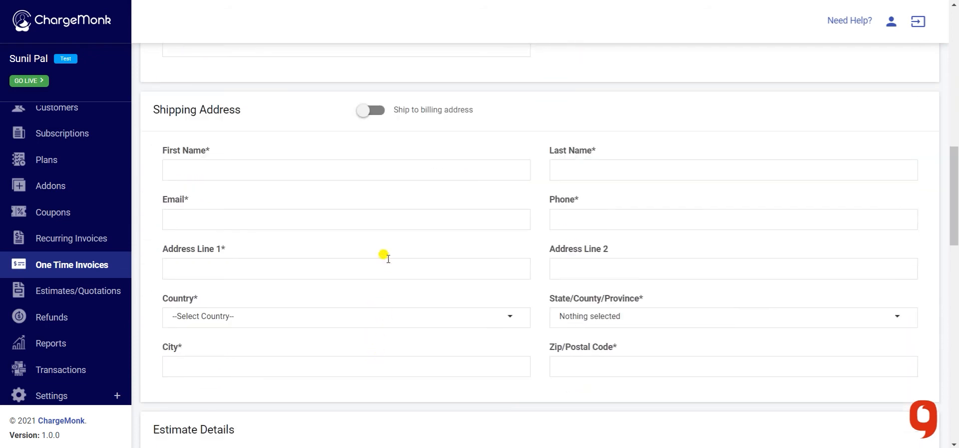
left_click(380, 111)
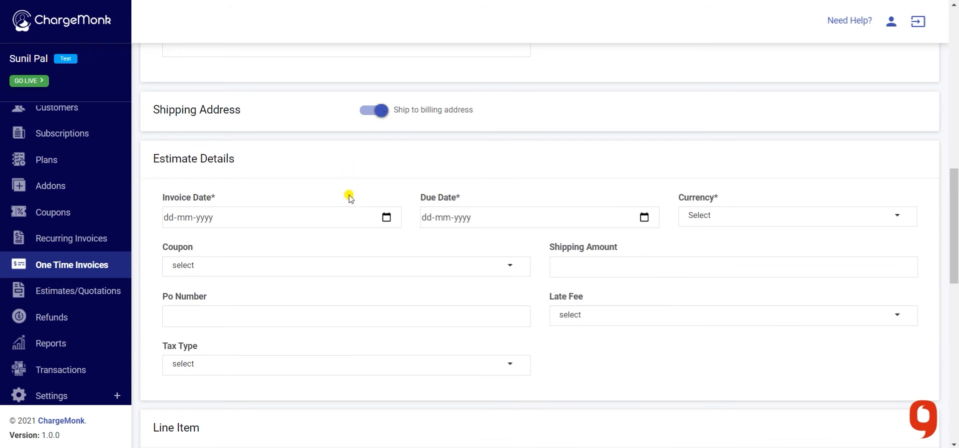
- Set the invoice date to 15 May 2021 and the due date to 31 May 2021
left_click(387, 216)
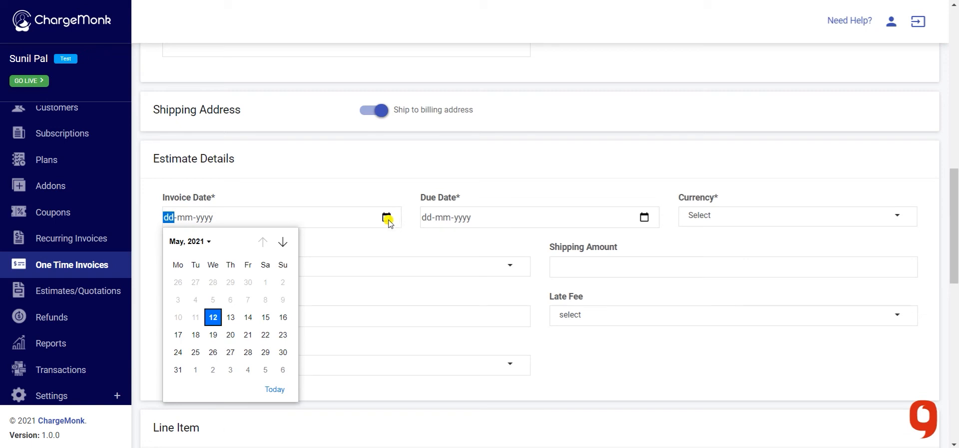
left_click(266, 315)
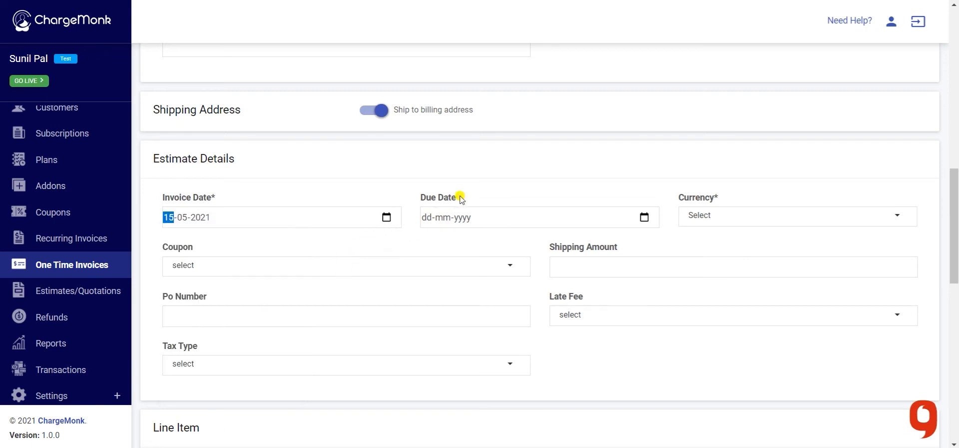
left_click(644, 219)
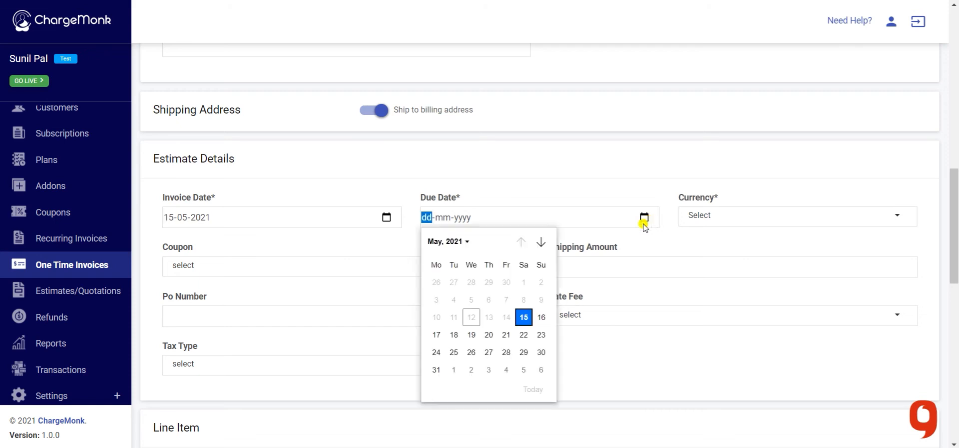
left_click(436, 369)
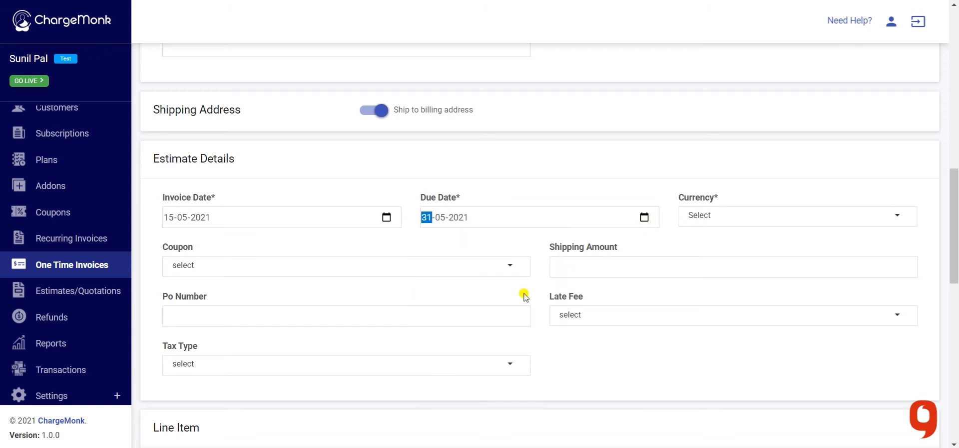
left_click(676, 195)
- Set the invoice currency to USD, leaving the coupon unset
left_click(720, 218)
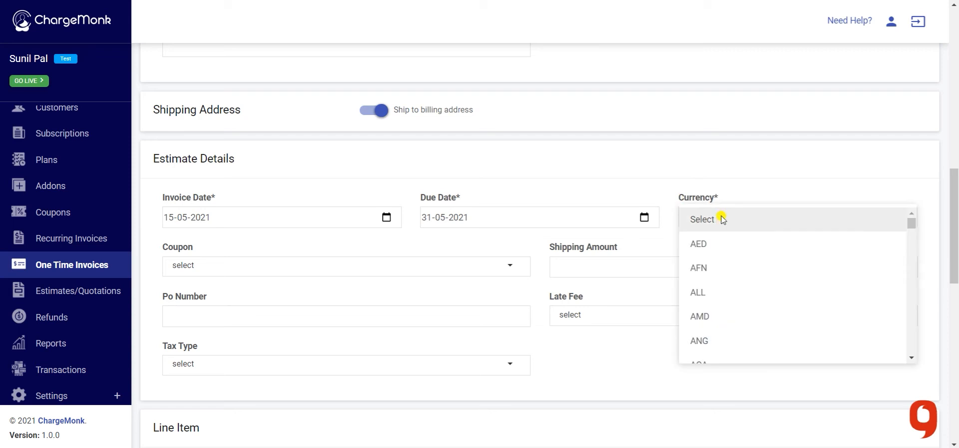
type("usd")
left_click(722, 332)
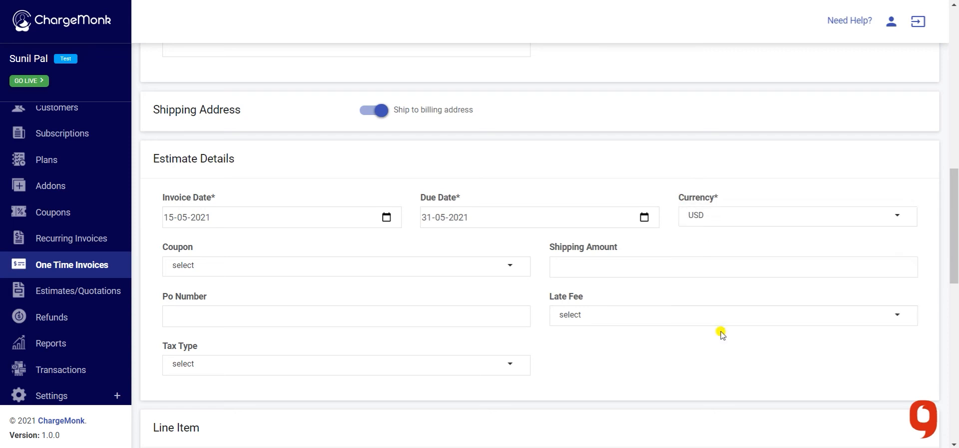
left_click(489, 270)
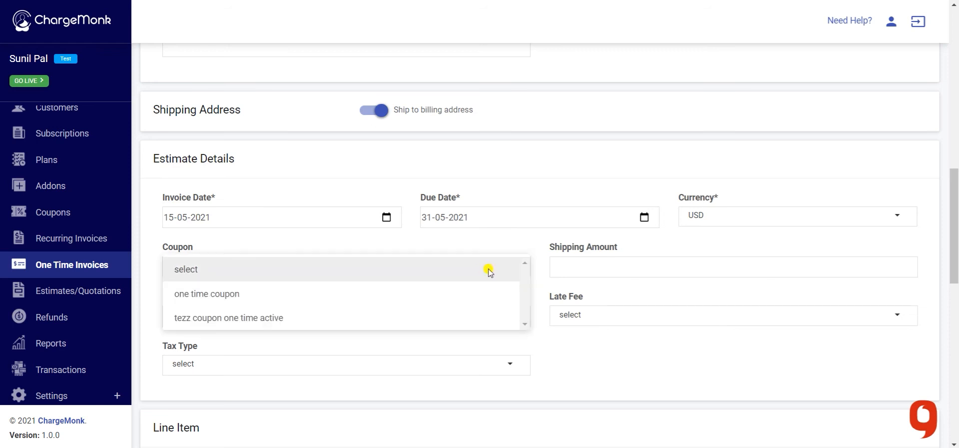
left_click(440, 249)
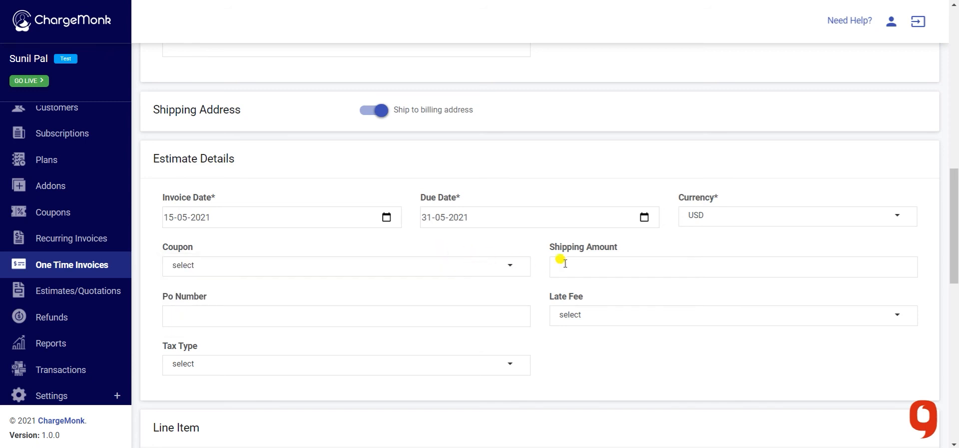
- Enter a shipping amount of 99 and leave the late fee unset
left_click(586, 267)
type("99")
left_click(398, 313)
left_click(581, 316)
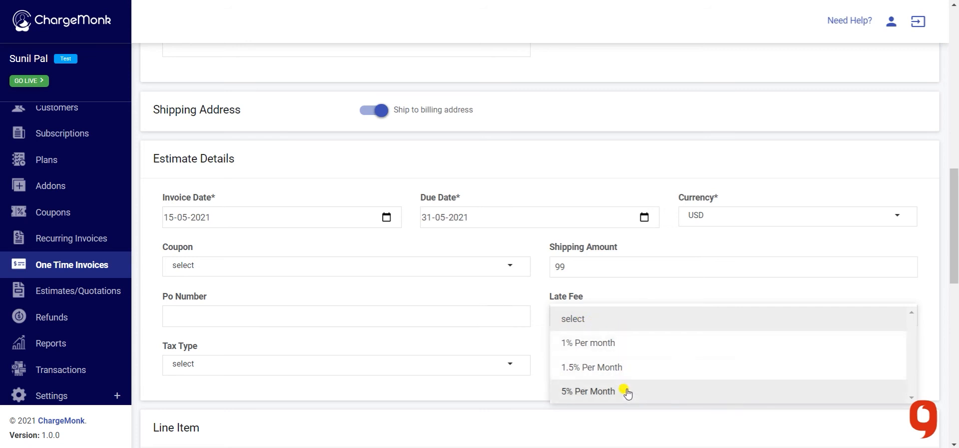
left_click(653, 285)
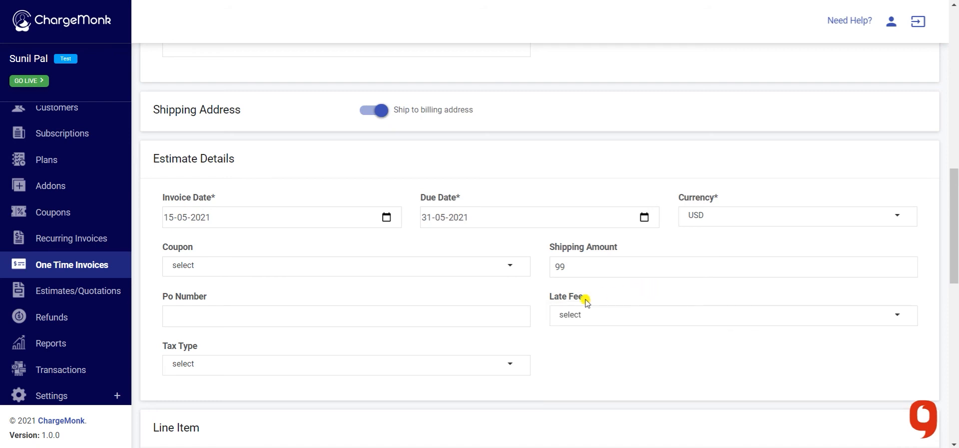
- Set the tax type to 'Per line item', leaving the tax profile unset
left_click(422, 366)
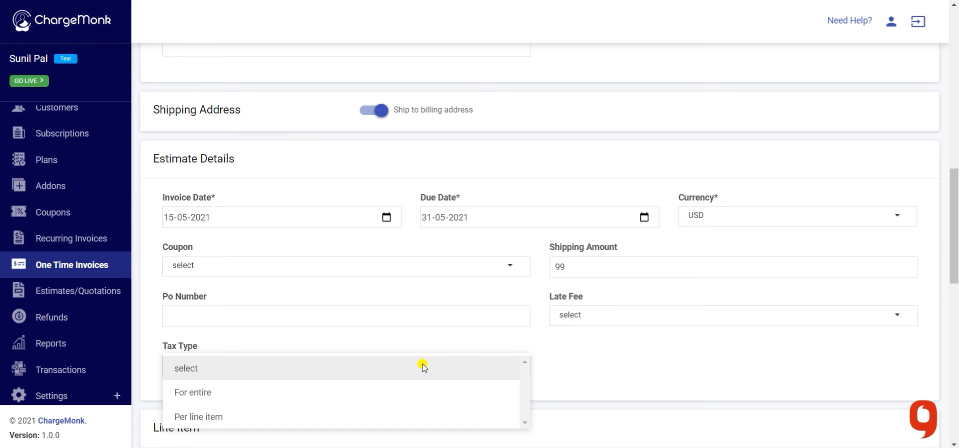
left_click(407, 395)
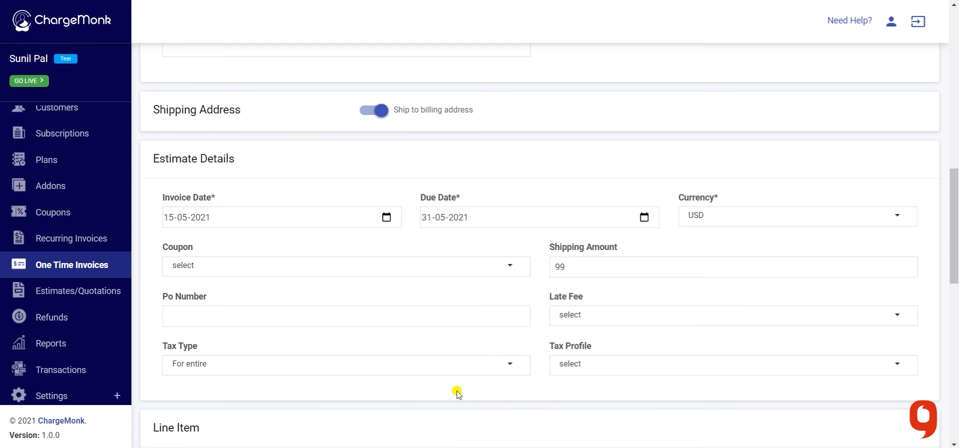
left_click(602, 364)
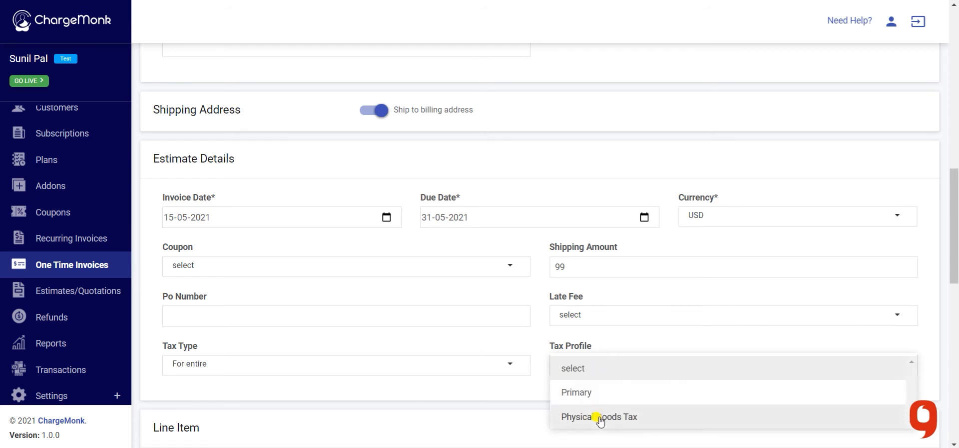
left_click(531, 390)
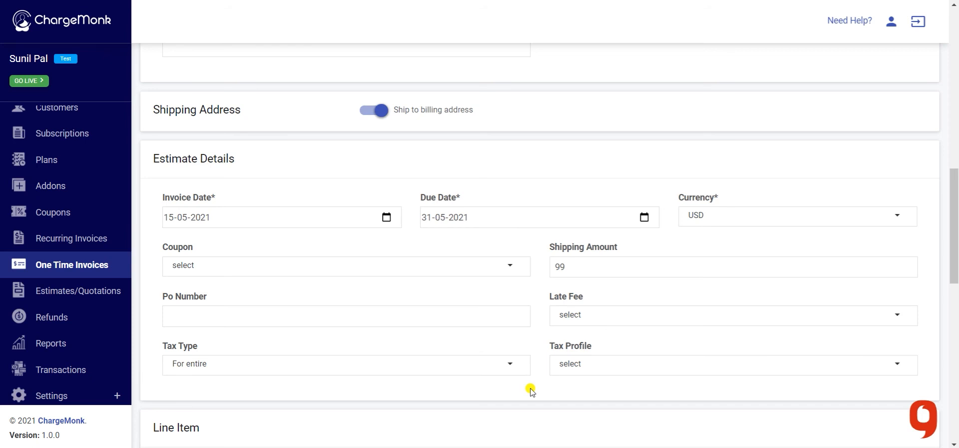
left_click(505, 365)
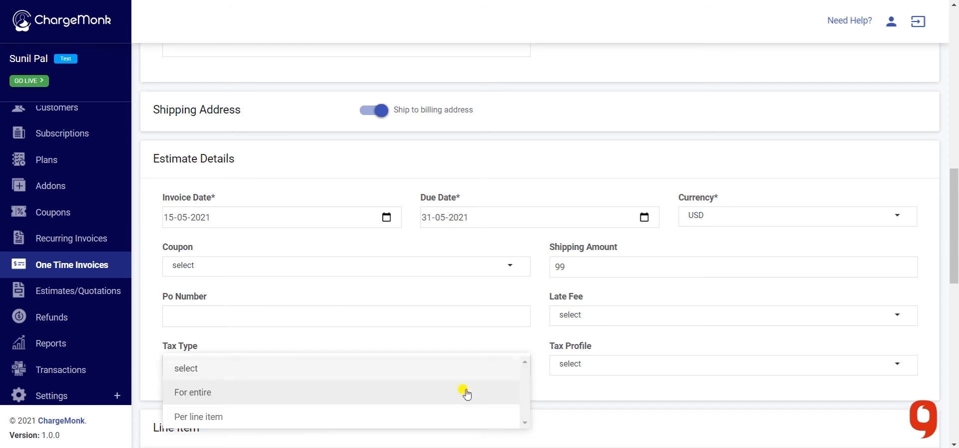
left_click(457, 420)
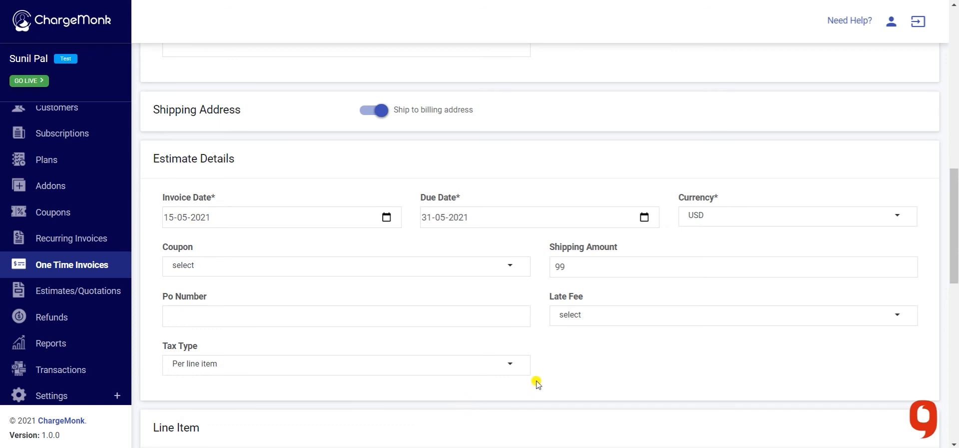
- Give the line item quantity 1 and unit Product
scroll(537, 382, "down", 2)
scroll(536, 382, "down", 3)
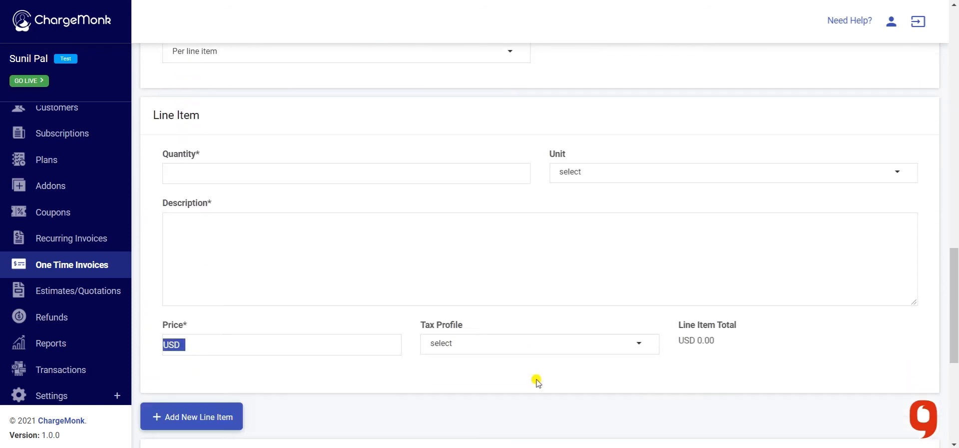
left_click(395, 172)
type("1")
left_click(611, 173)
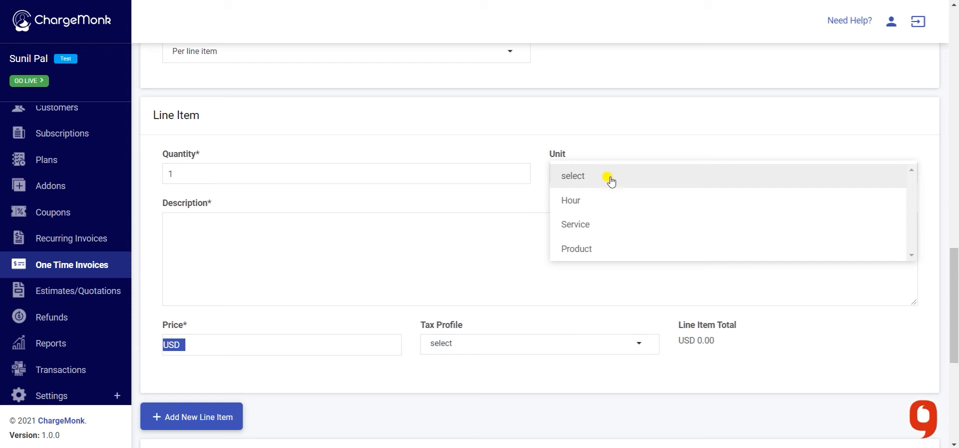
left_click(604, 248)
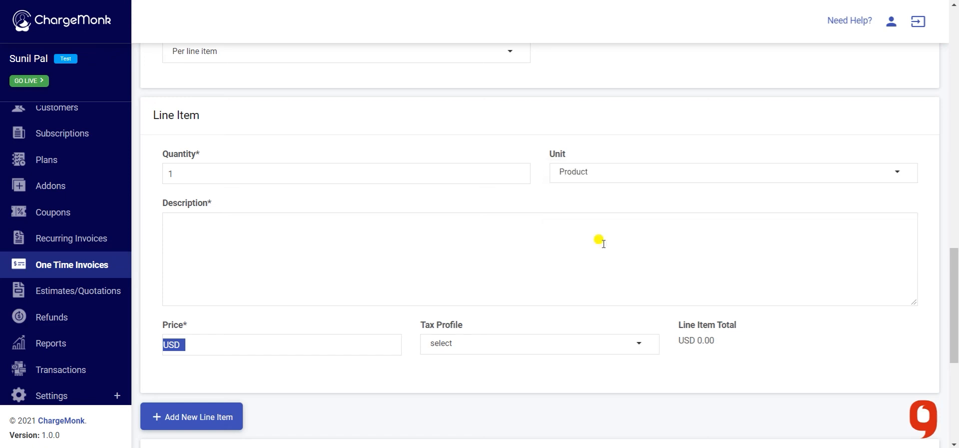
left_click(340, 240)
type("Best product @599")
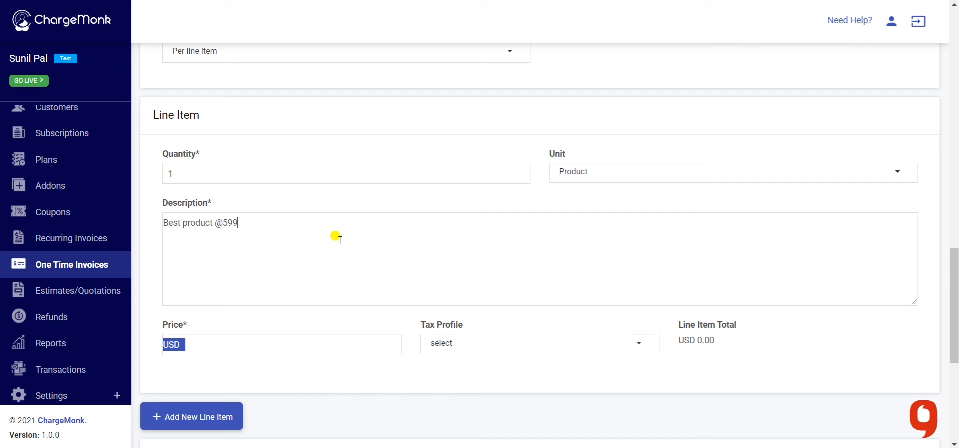
left_click(308, 341)
type("599")
left_click(456, 344)
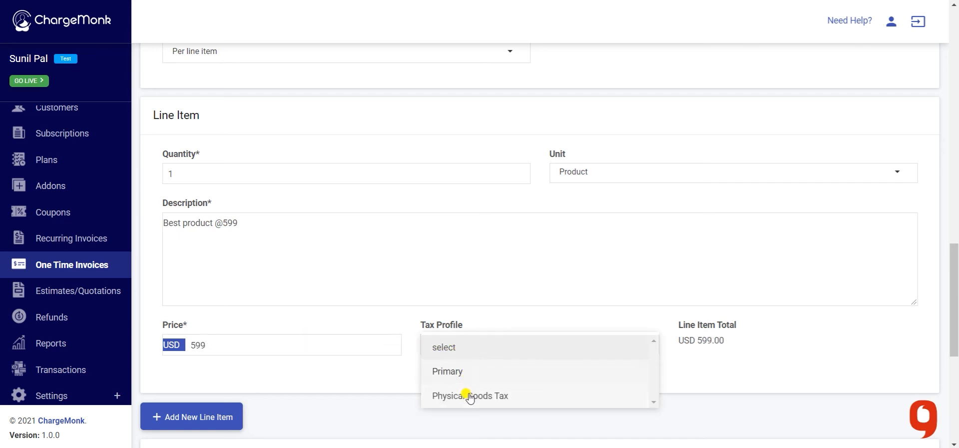
left_click(402, 373)
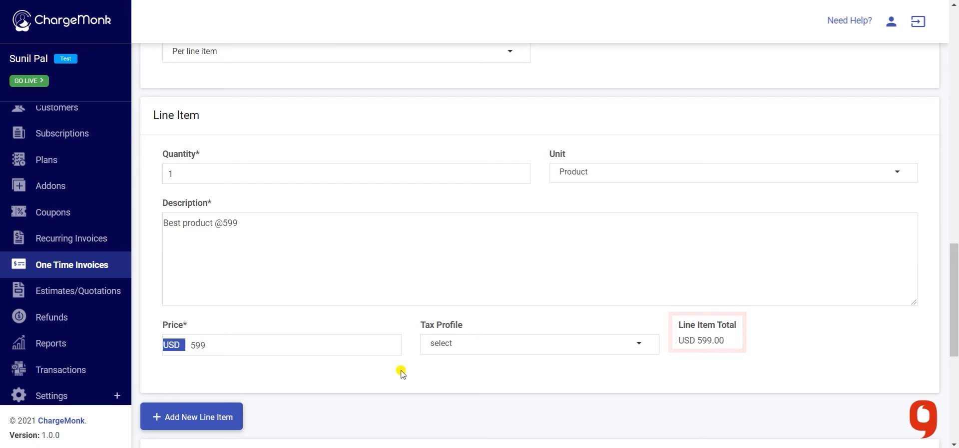
scroll(401, 372, "down", 3)
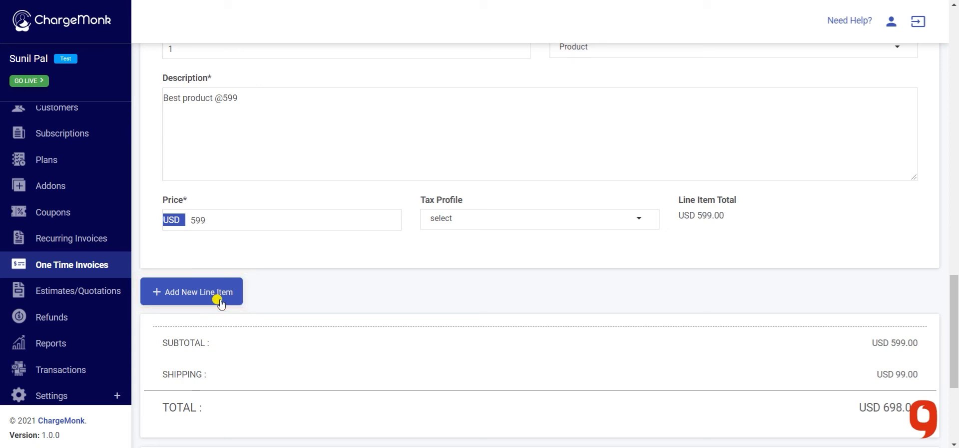
scroll(434, 365, "down", 4)
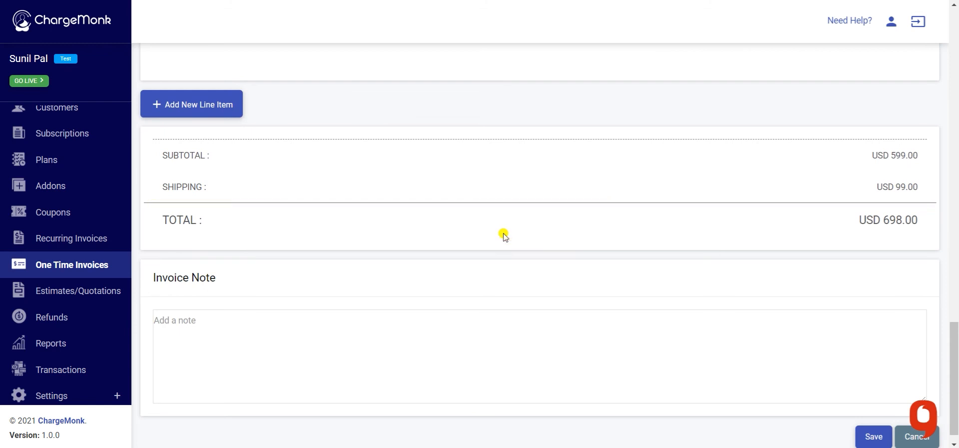
scroll(504, 234, "down", 1)
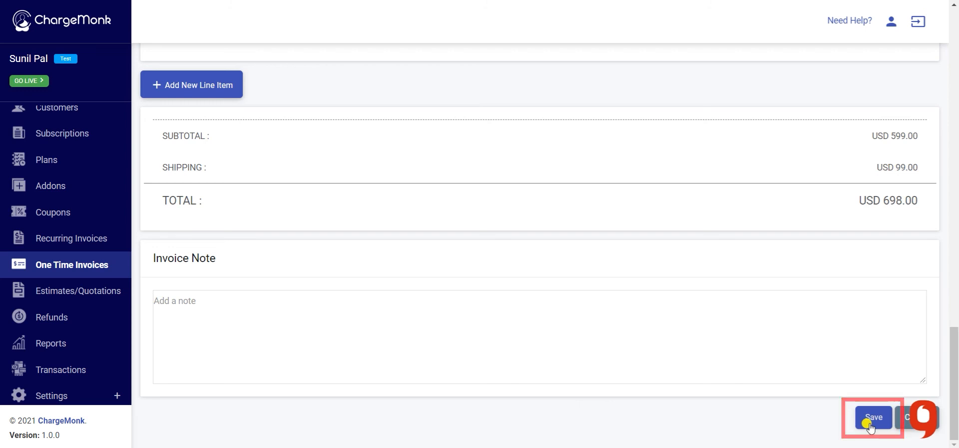
- Save invoice 1007 for USD 698.00, cancelling the attachment and comment boxes afterwards
left_click(870, 426)
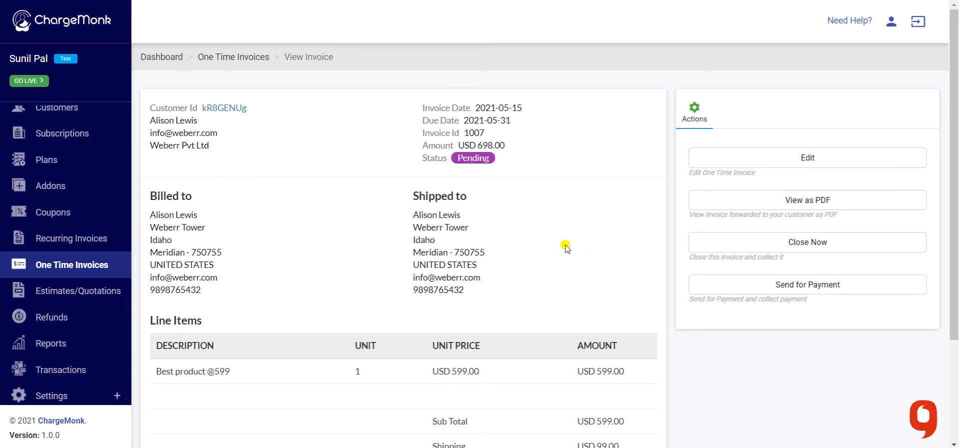
scroll(566, 247, "down", 3)
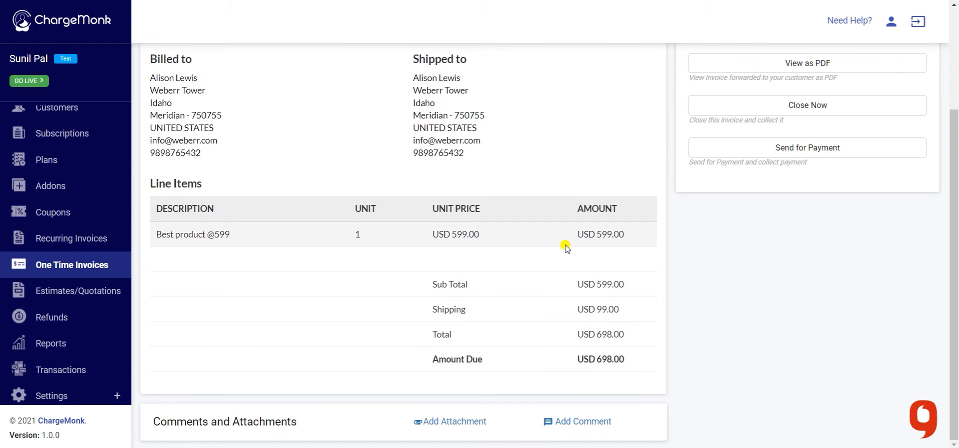
left_click(460, 421)
scroll(462, 421, "down", 3)
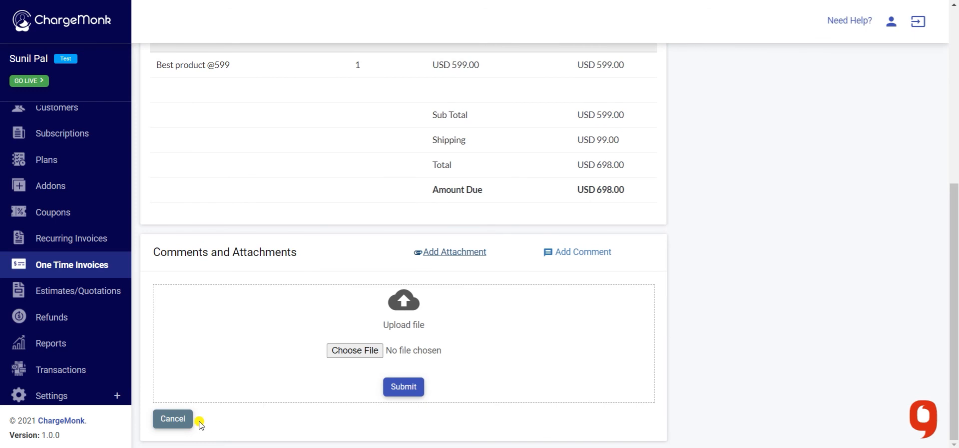
left_click(179, 419)
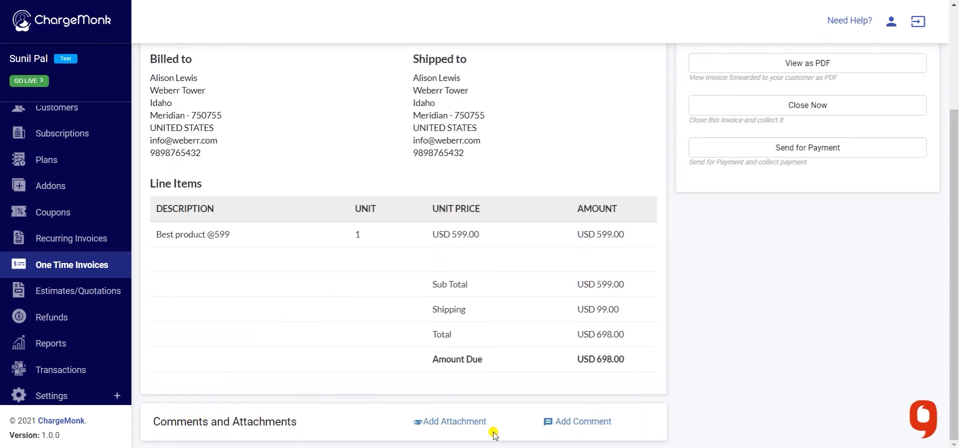
left_click(568, 424)
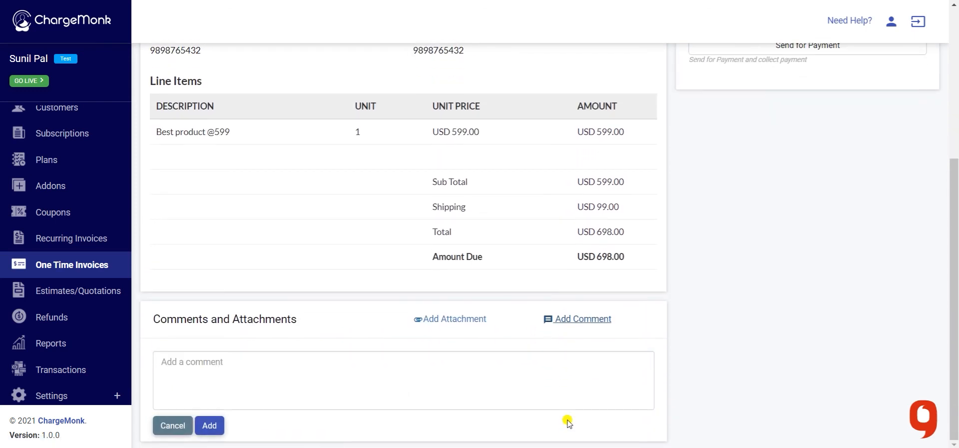
left_click(172, 424)
scroll(544, 351, "up", 3)
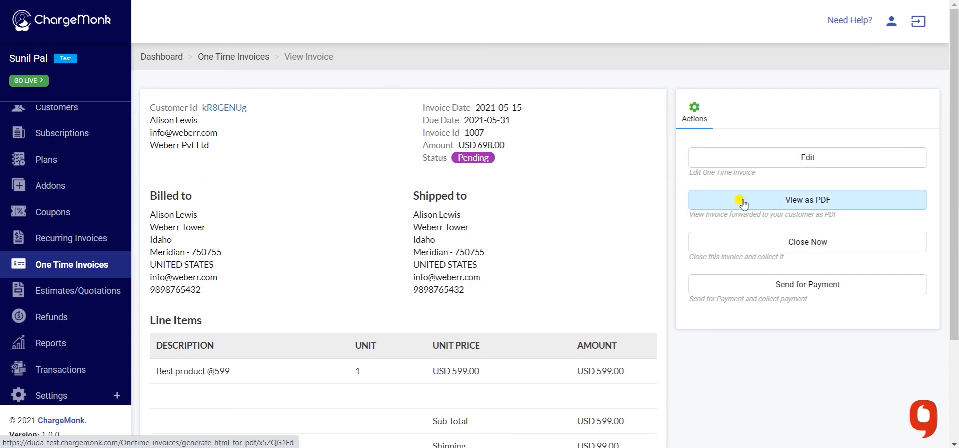
left_click(743, 203)
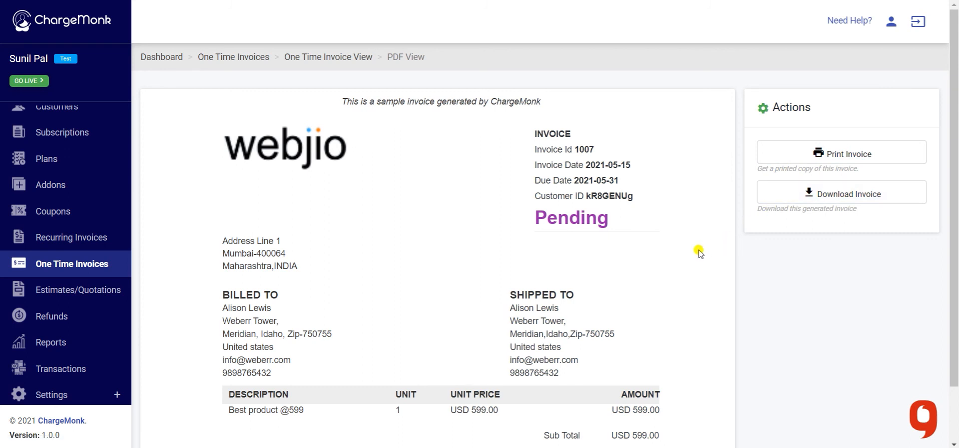
left_click(336, 60)
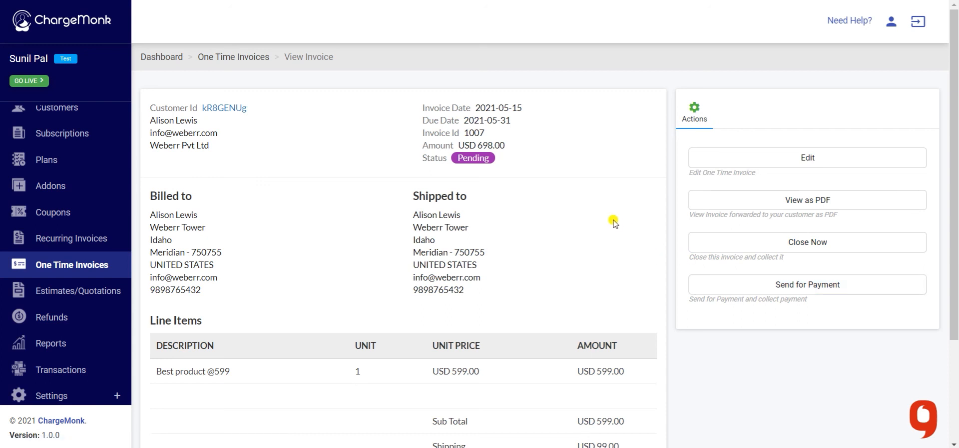
- Go back to the One Time Invoices list and check the Actions menu of invoice 1007
left_click(246, 60)
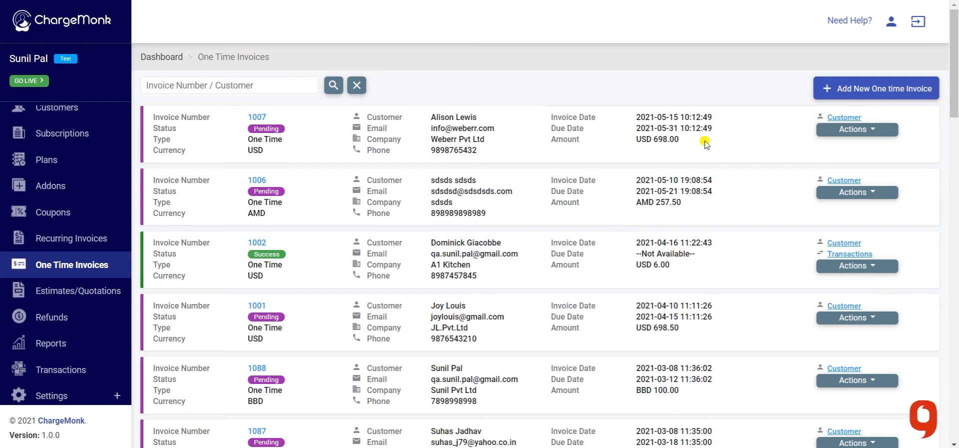
left_click(845, 129)
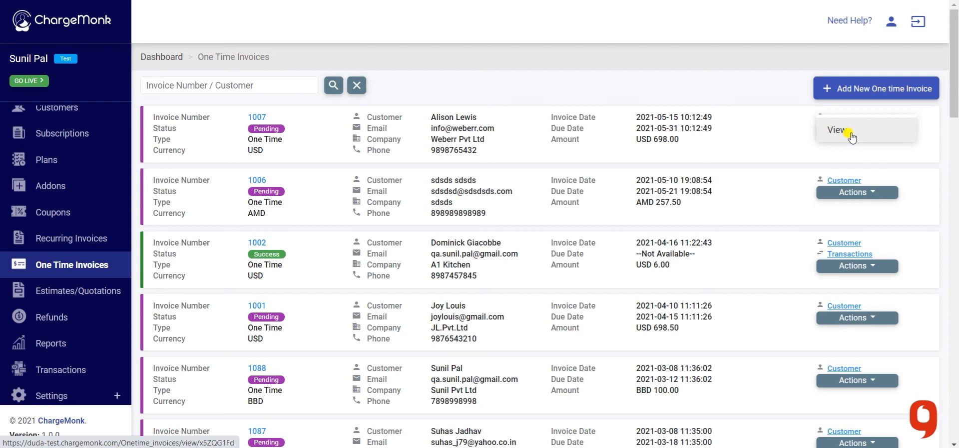
left_click(748, 141)
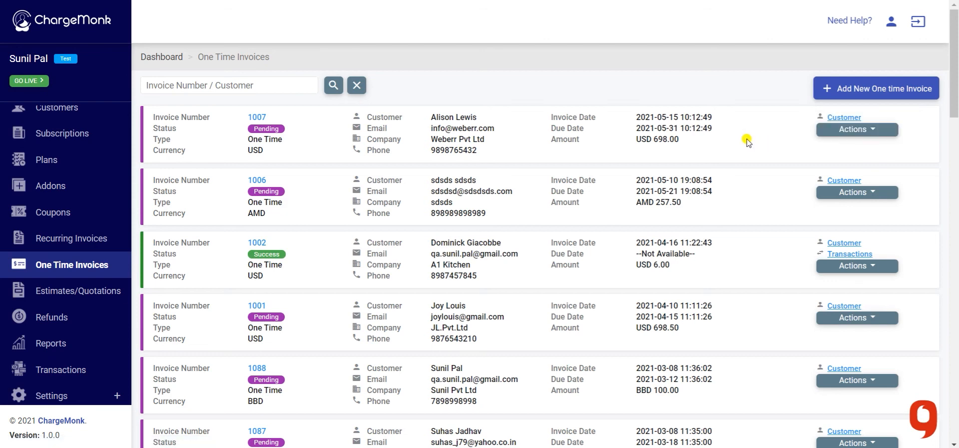